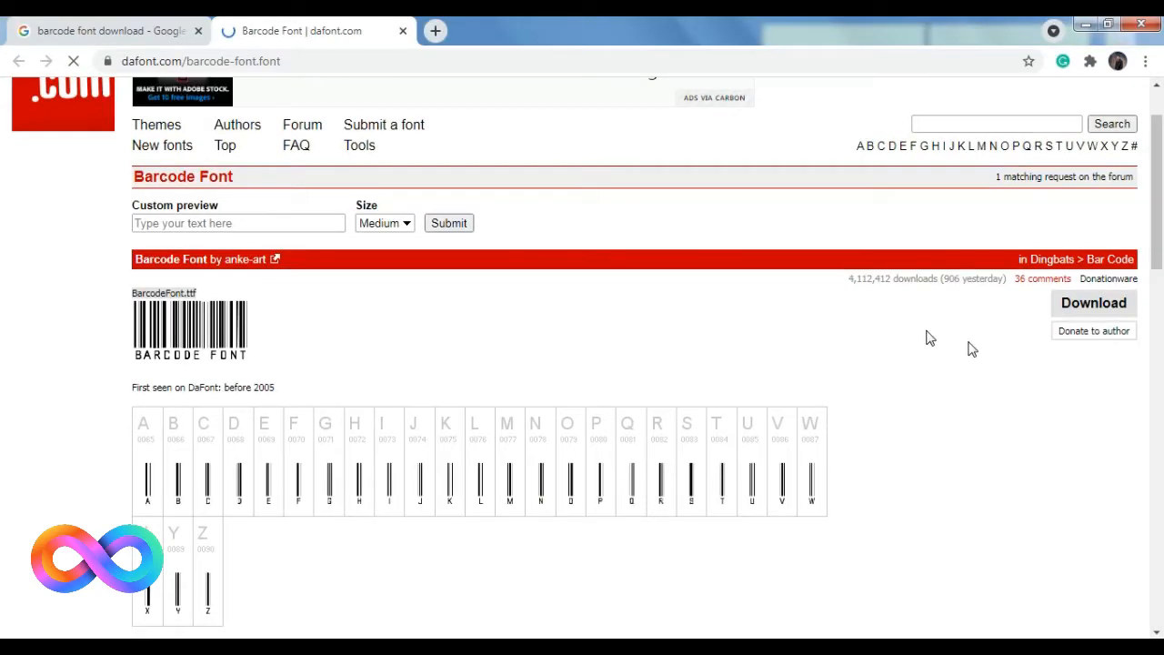
Download the Barcode Font from dafont.com and extract the barcode_font archive into its own barcode_font folder
left_click(1094, 307)
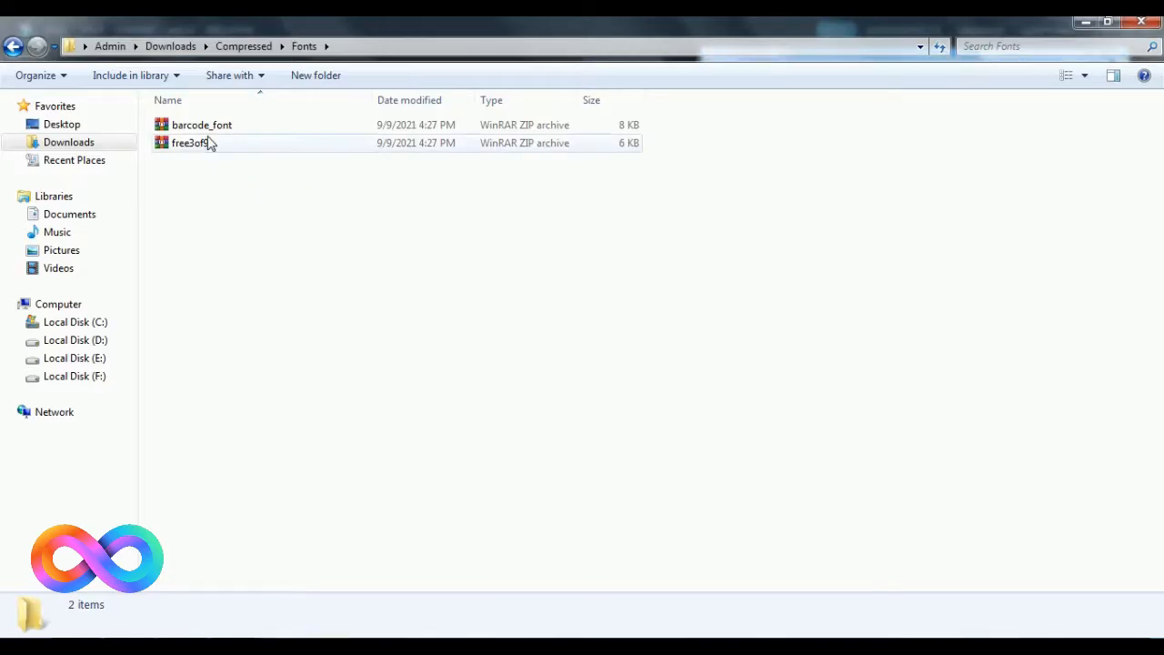
left_click(203, 127)
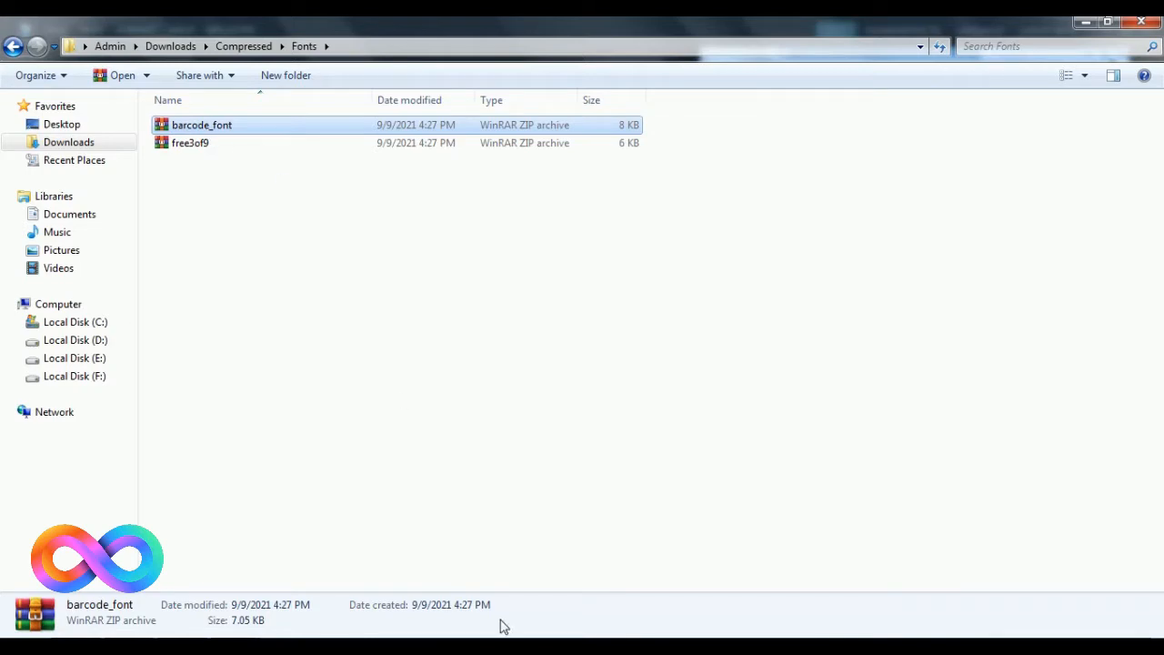
right_click(222, 128)
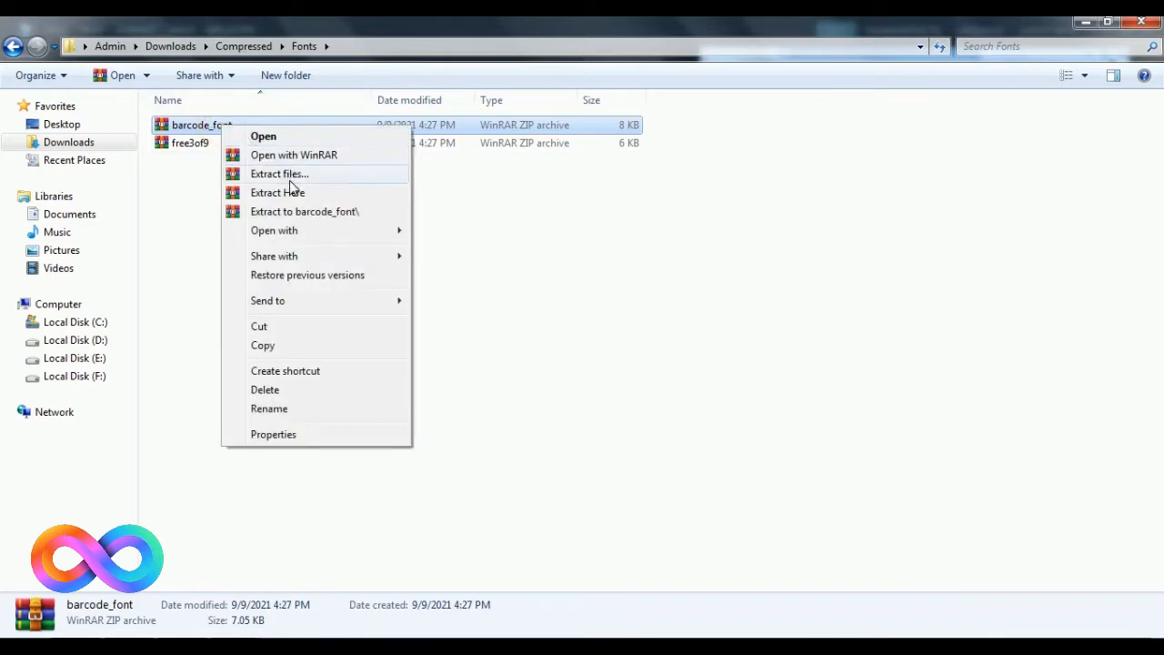
left_click(327, 212)
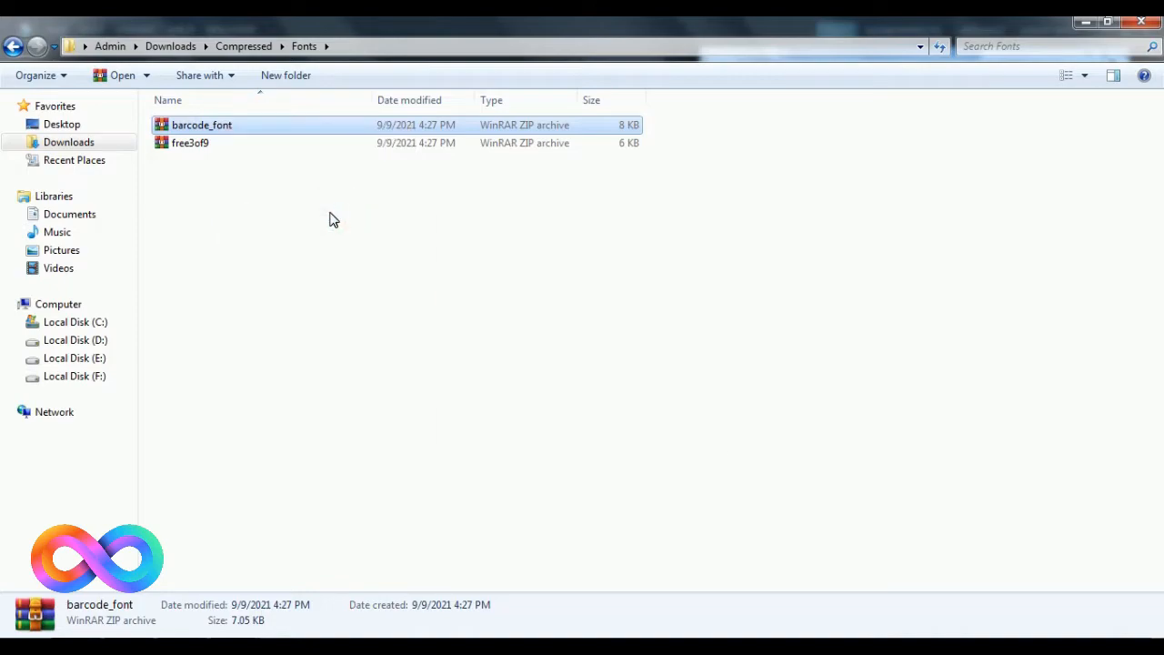
Open the extracted barcode_font folder and select the BarcodeFont TrueType file
left_click(230, 130)
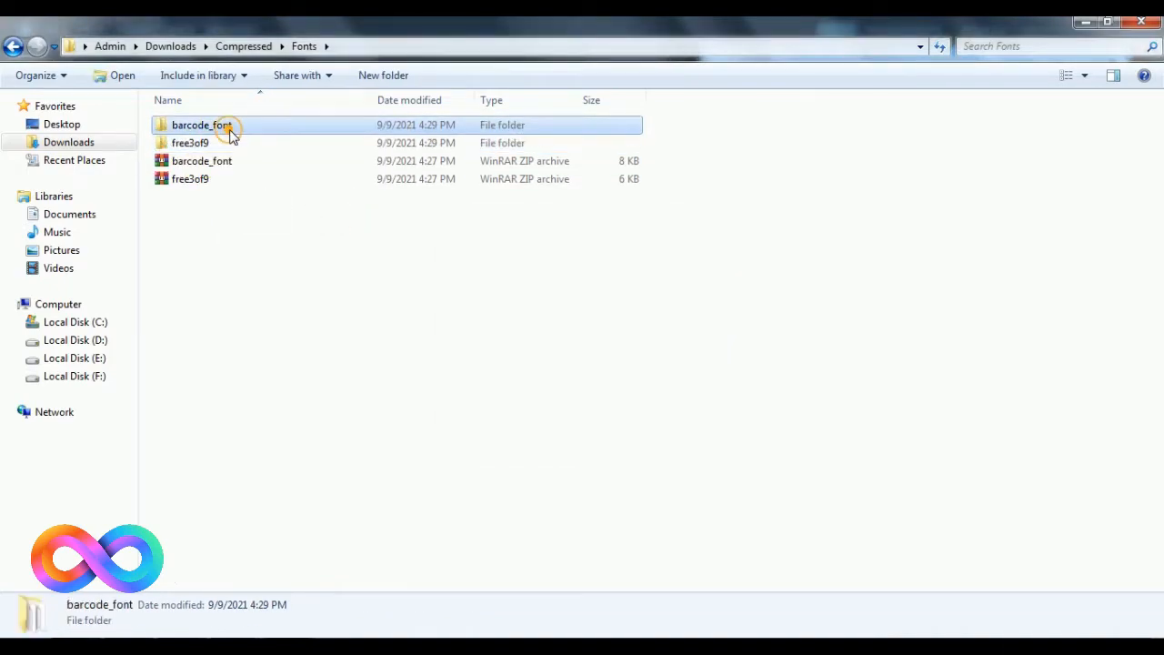
double_click(230, 130)
left_click(230, 130)
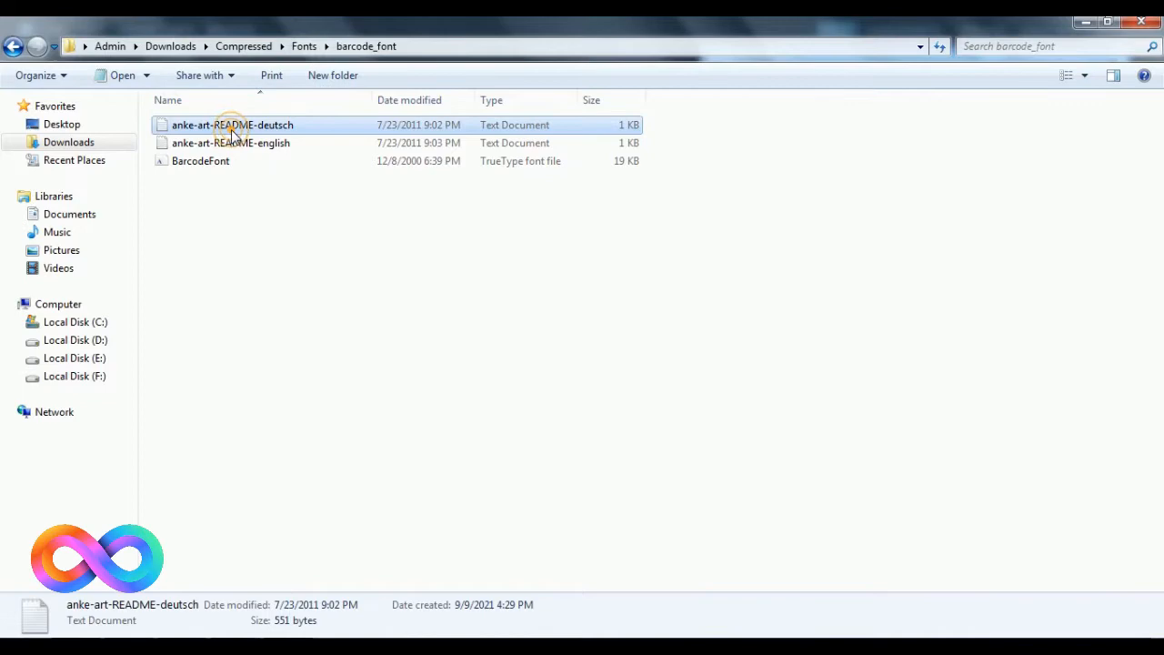
left_click(231, 171)
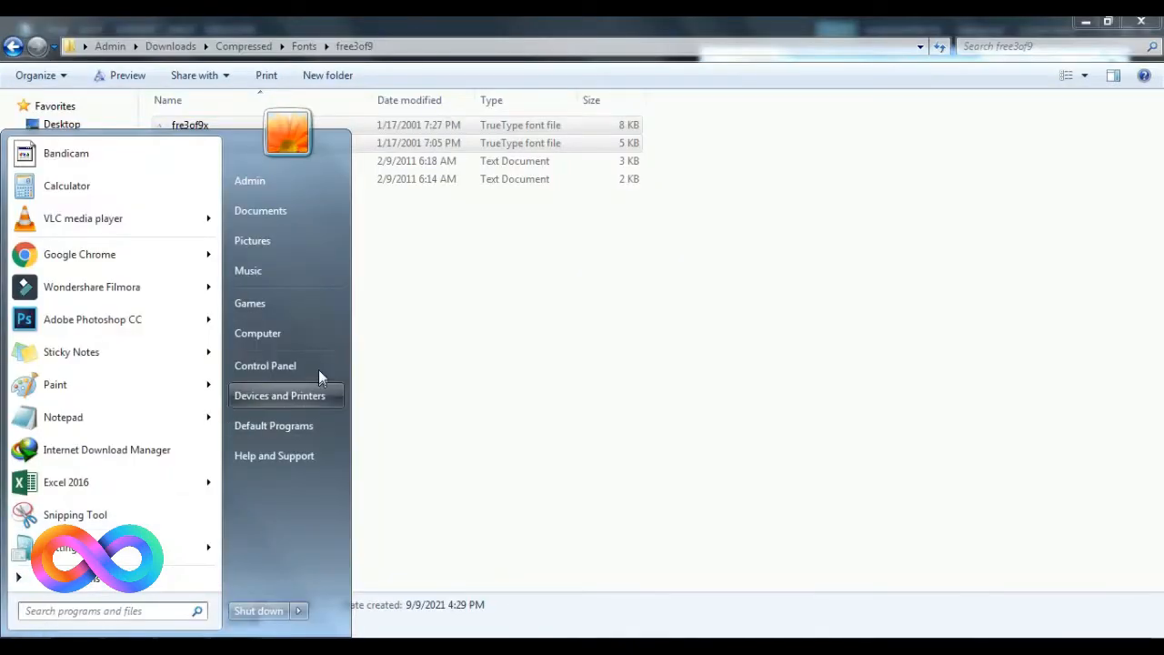
Open the system Fonts folder through the Control Panel
left_click(319, 367)
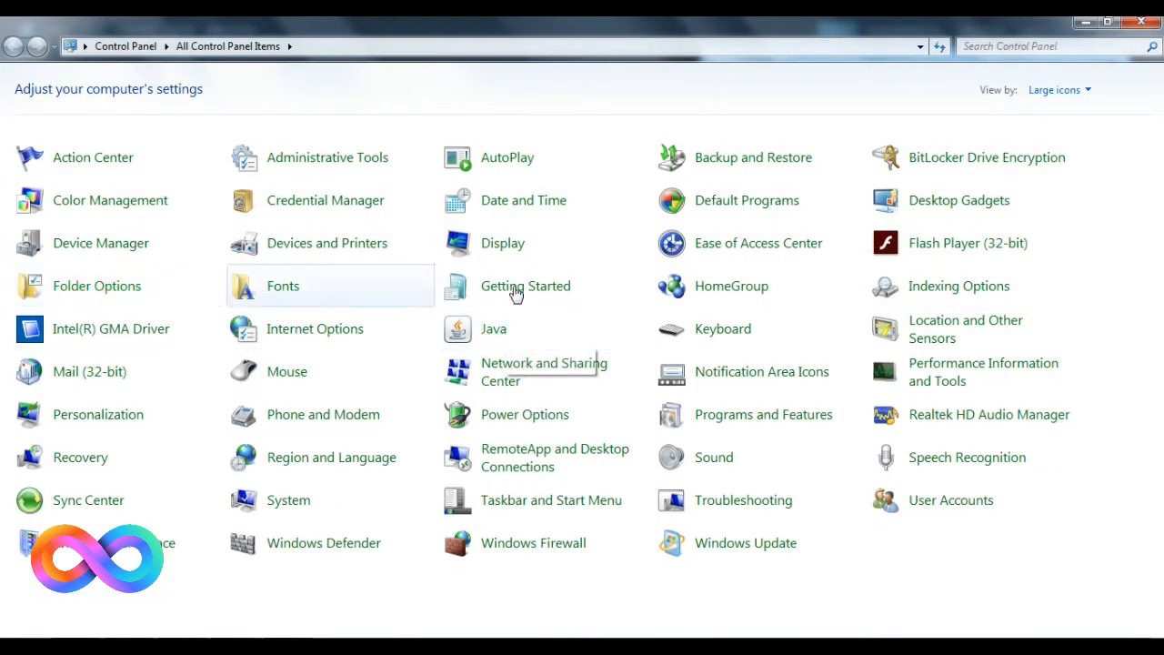
left_click(282, 291)
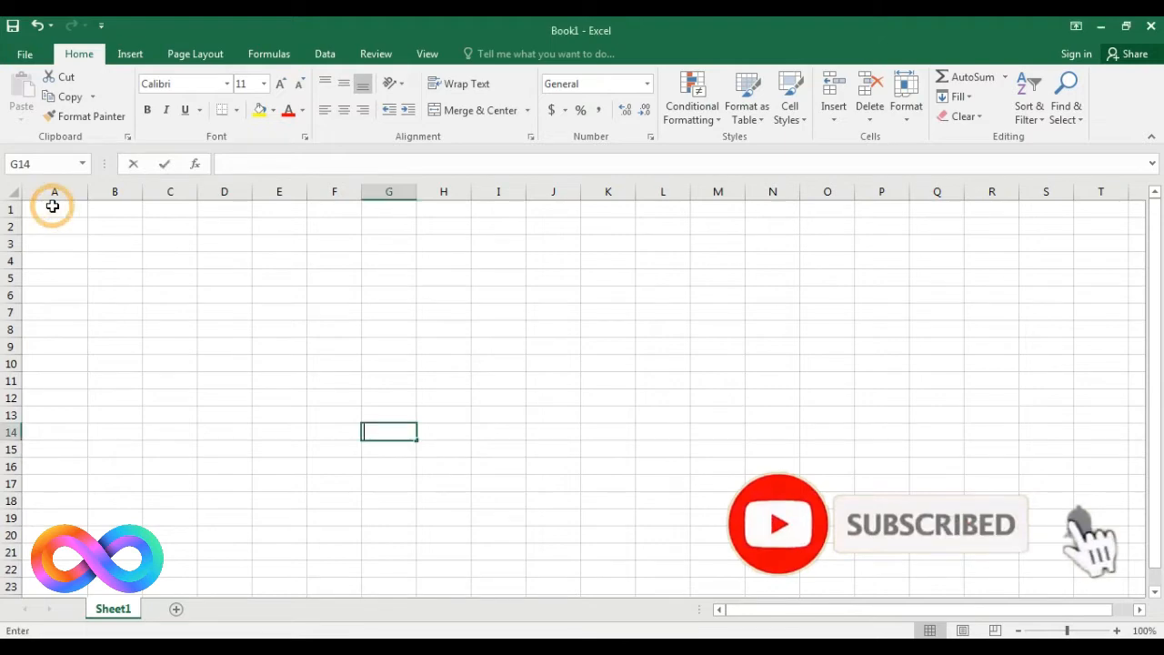
left_click(53, 210)
type("12")
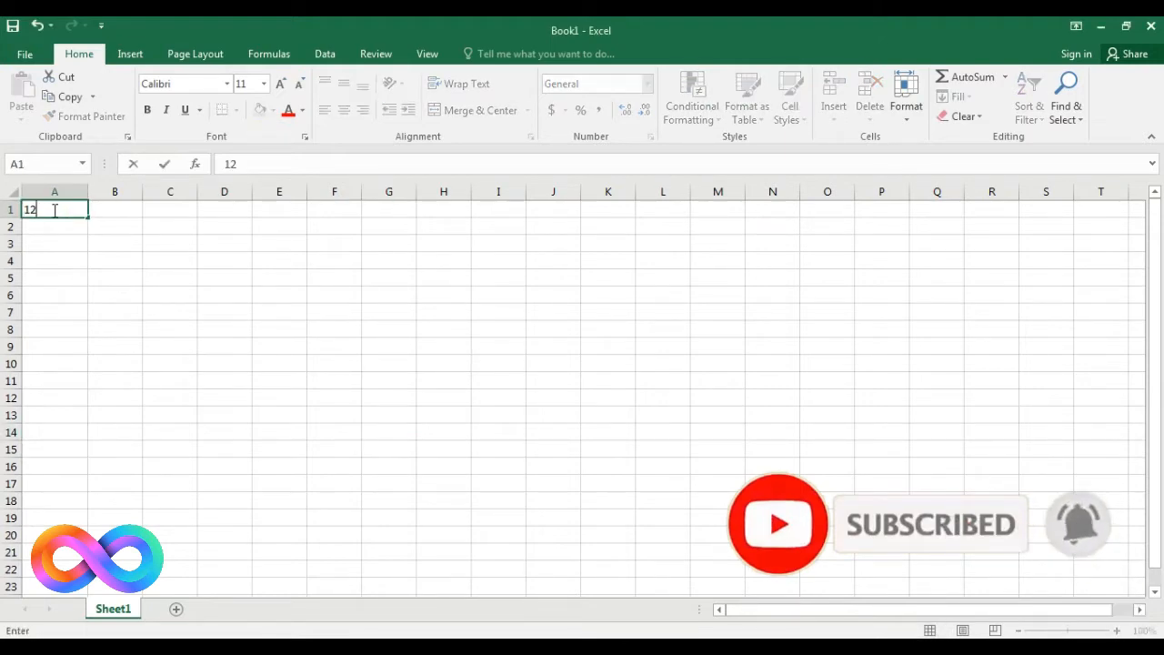
type("34567894")
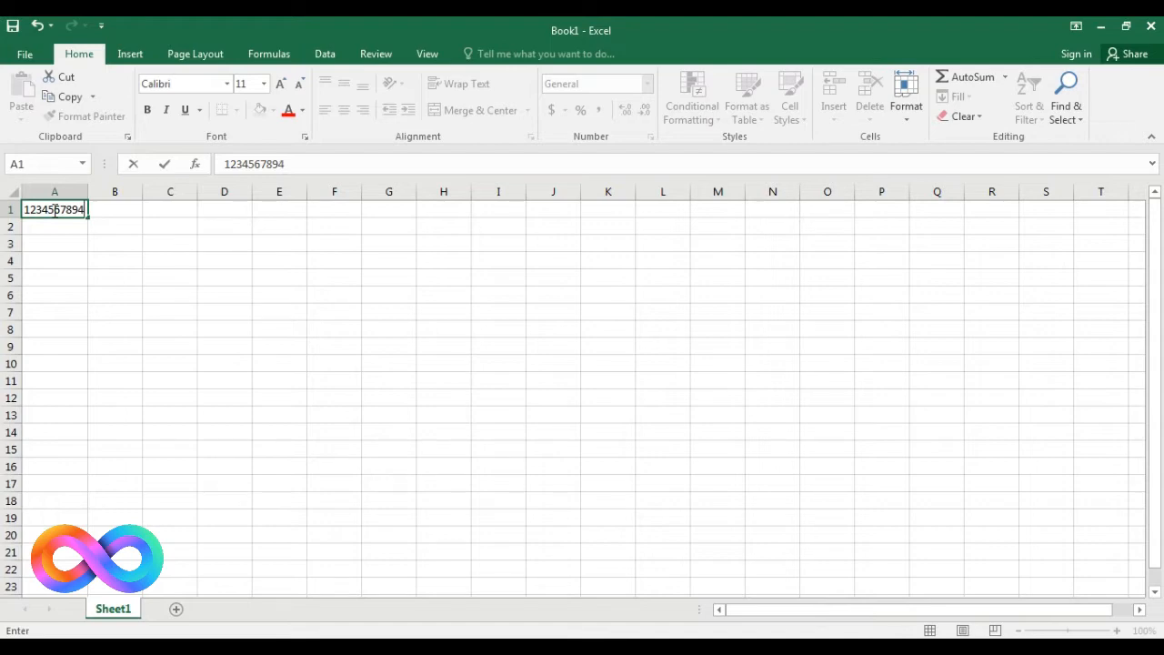
left_click(136, 257)
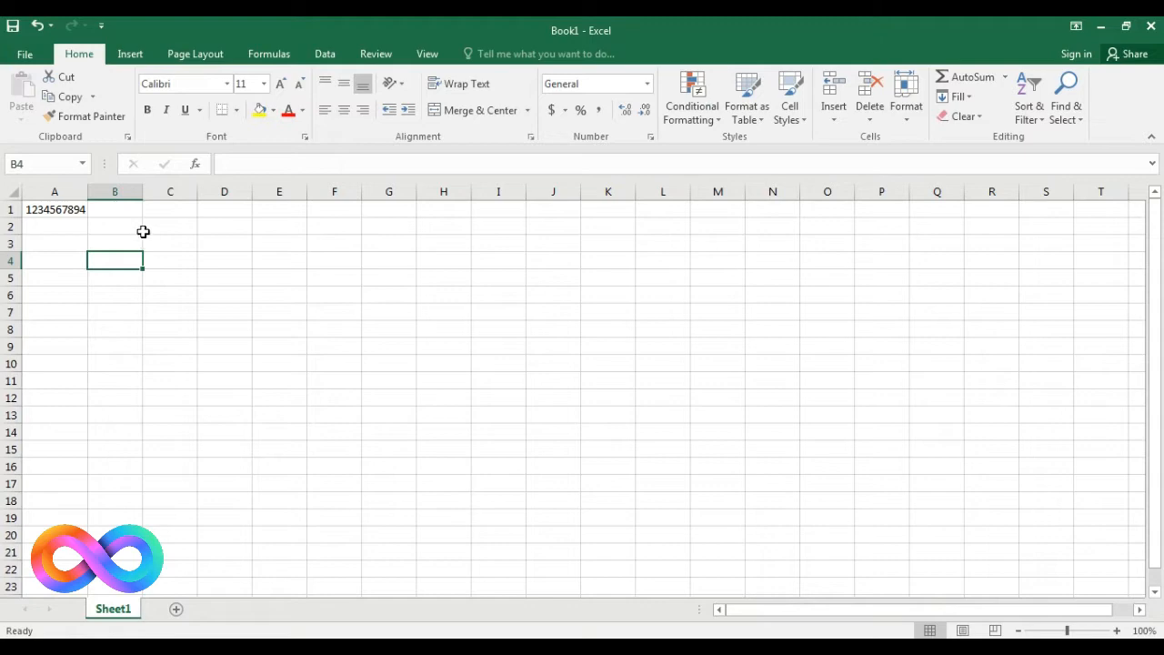
Enter the formula =&A1& in cell B1 and accept the suggested correction to =A1
left_click(57, 209)
left_click(114, 209)
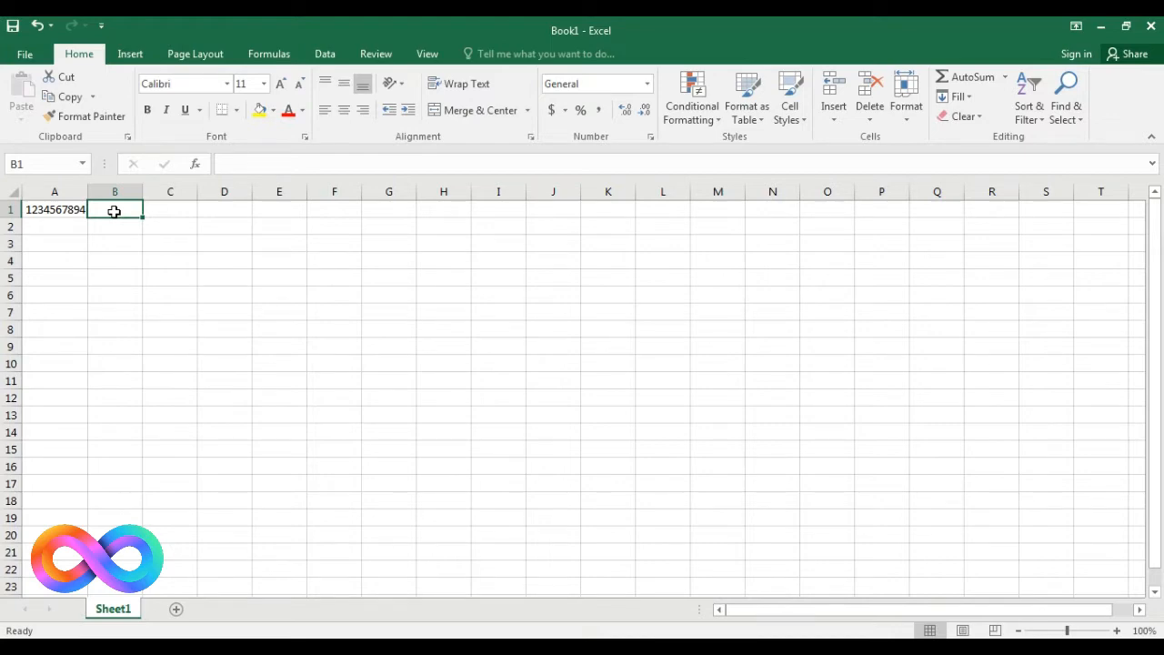
left_click(114, 211)
type("=")
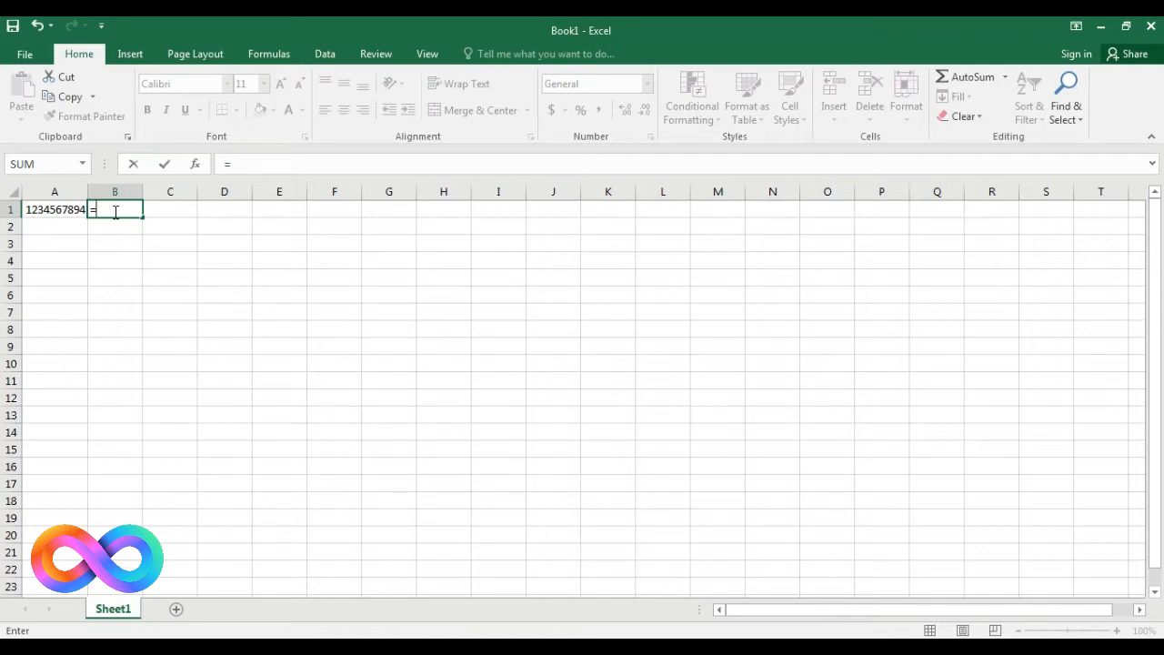
type("&")
left_click(57, 211)
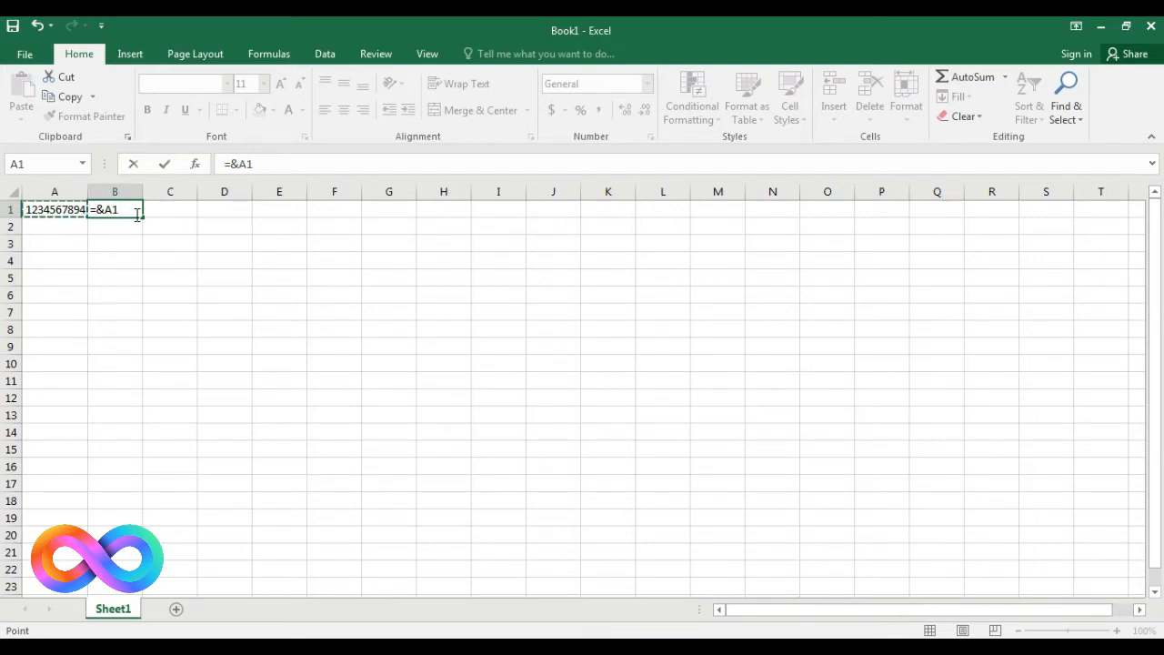
type("&")
key("Return")
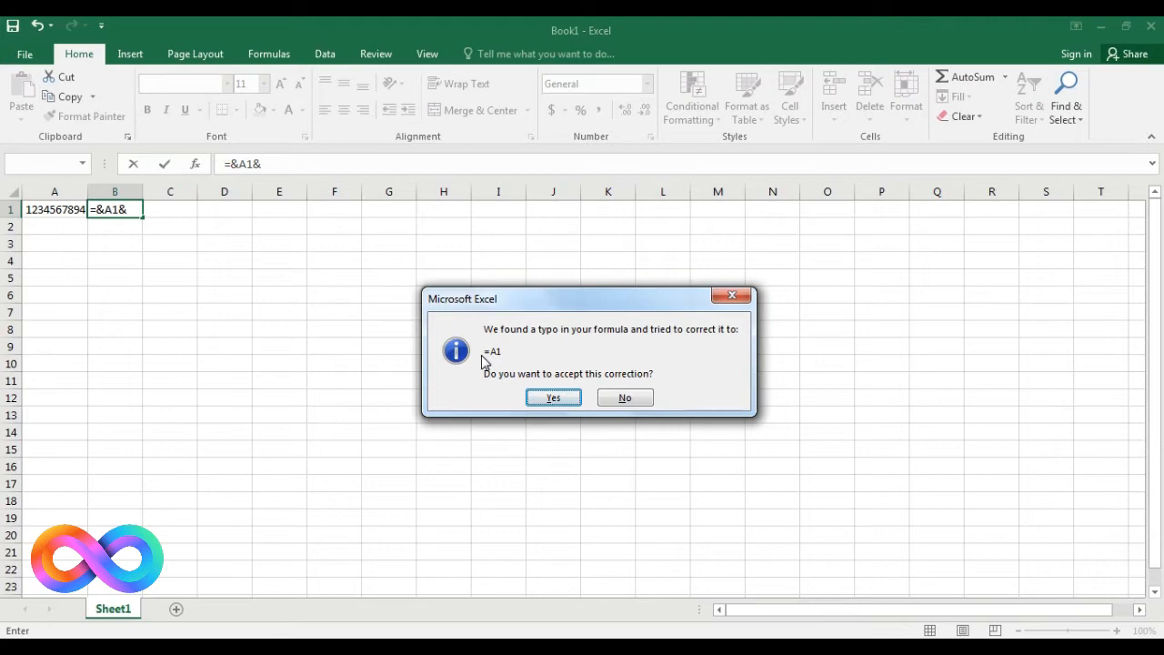
left_click(538, 395)
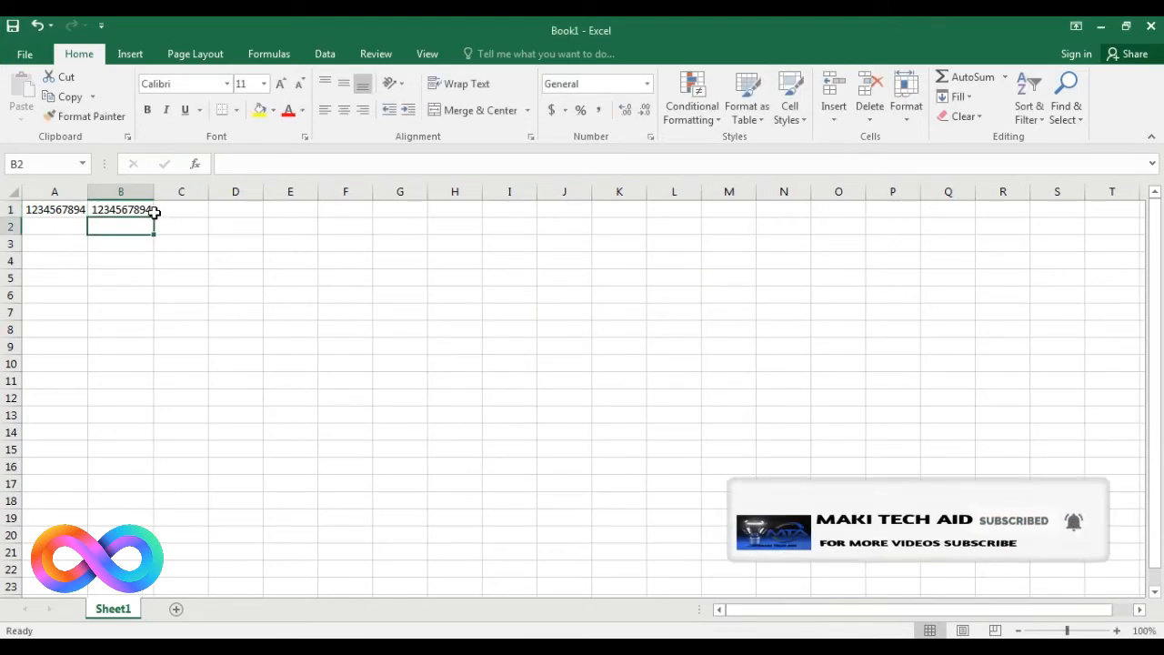
Apply the barcode font to cell B1
left_click(150, 209)
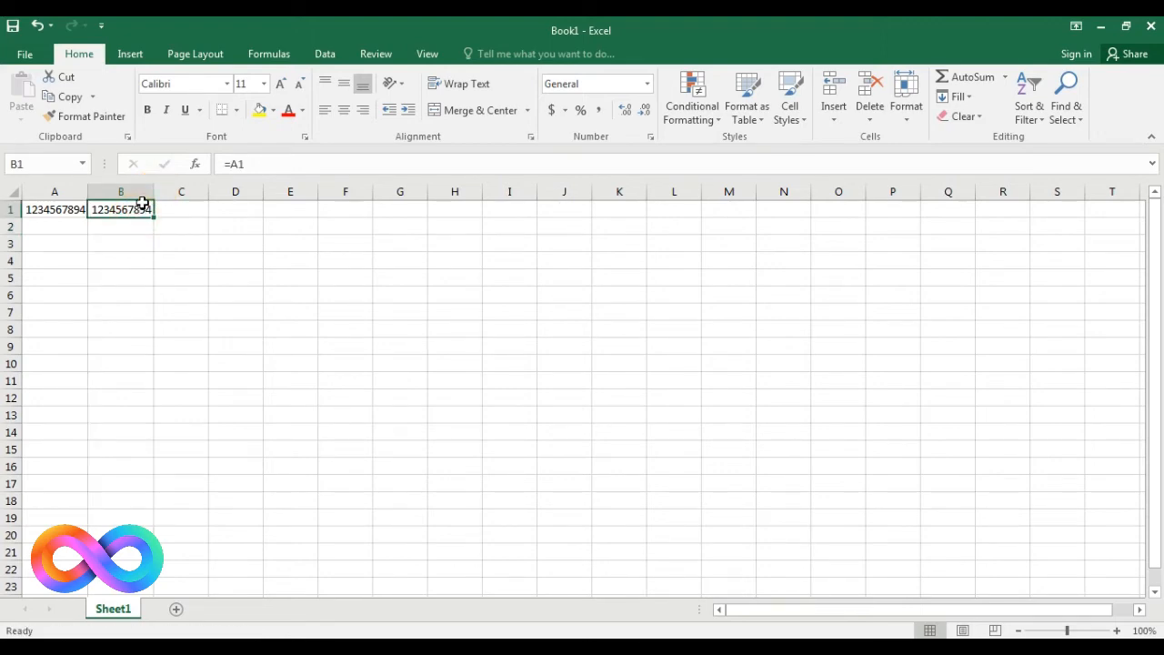
left_click(226, 84)
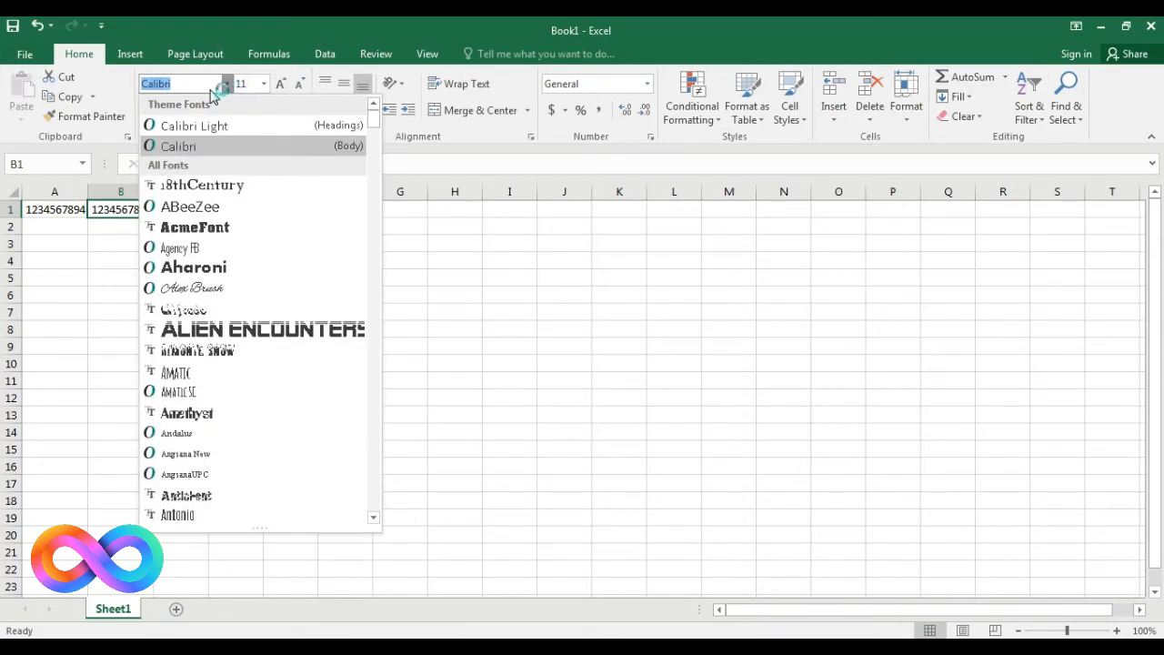
key("BackSpace")
type("barcode font")
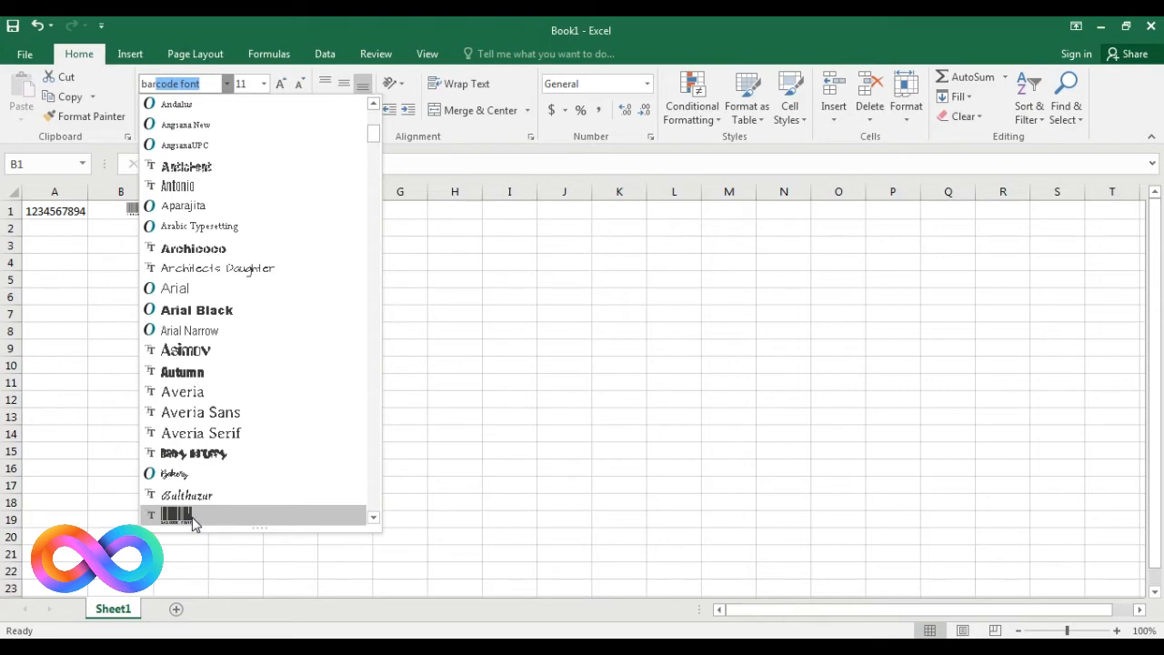
left_click(191, 518)
left_click(117, 219)
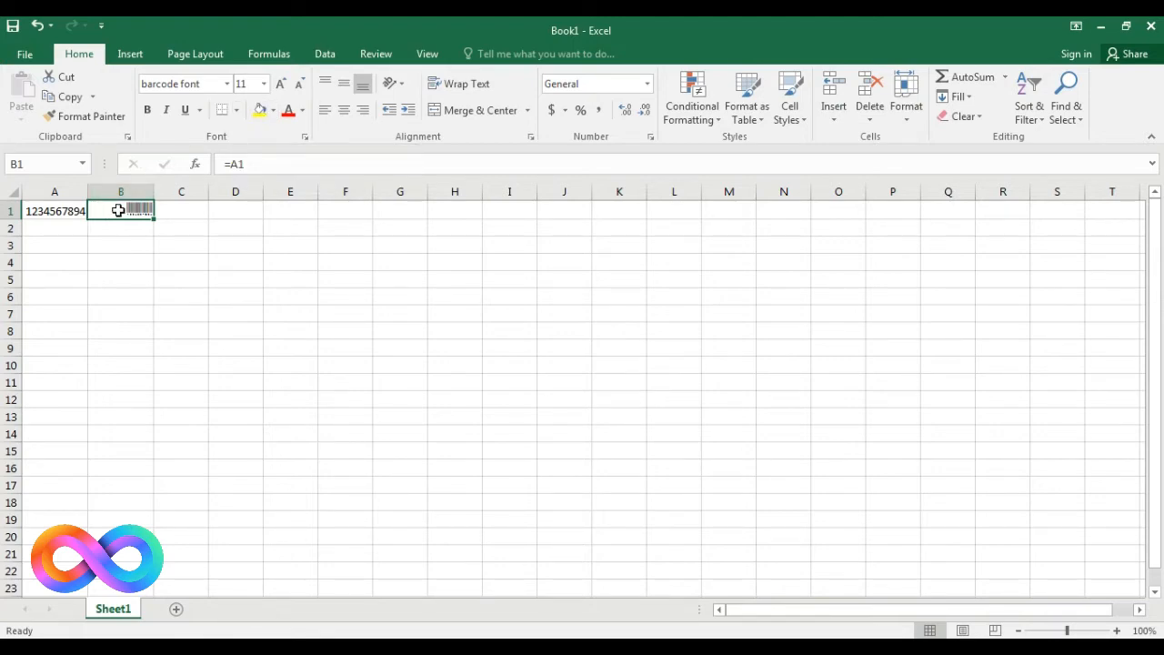
Widen column B to fit a larger barcode and set the font size of cell B1 to 48
left_click_drag(155, 192, 206, 204)
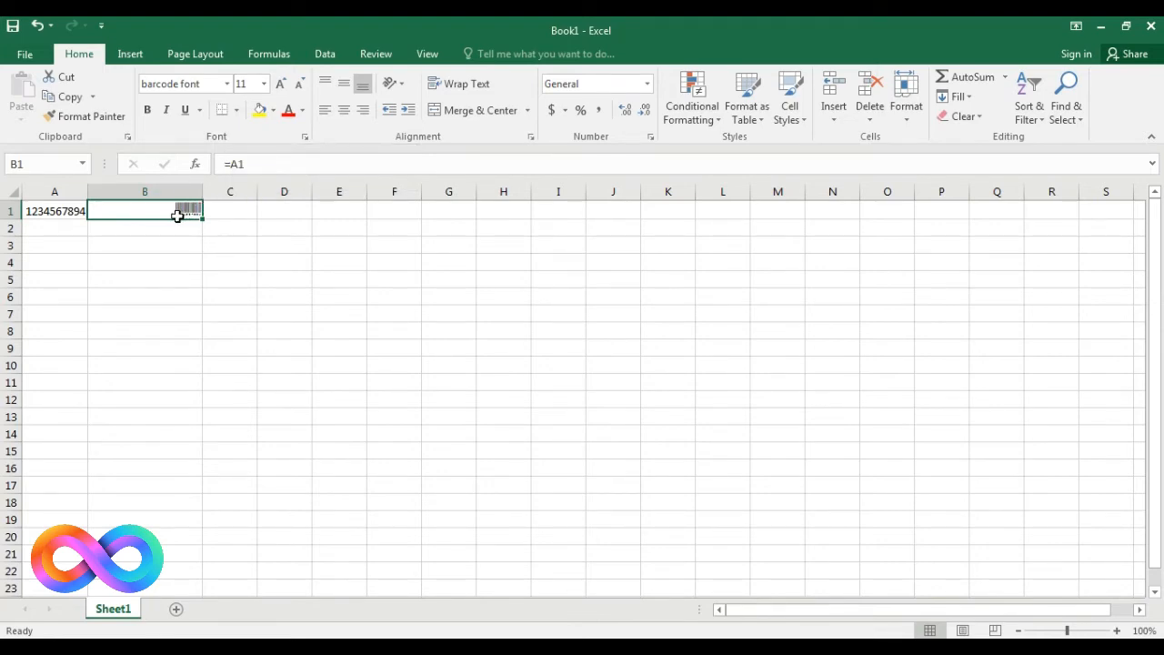
left_click(264, 84)
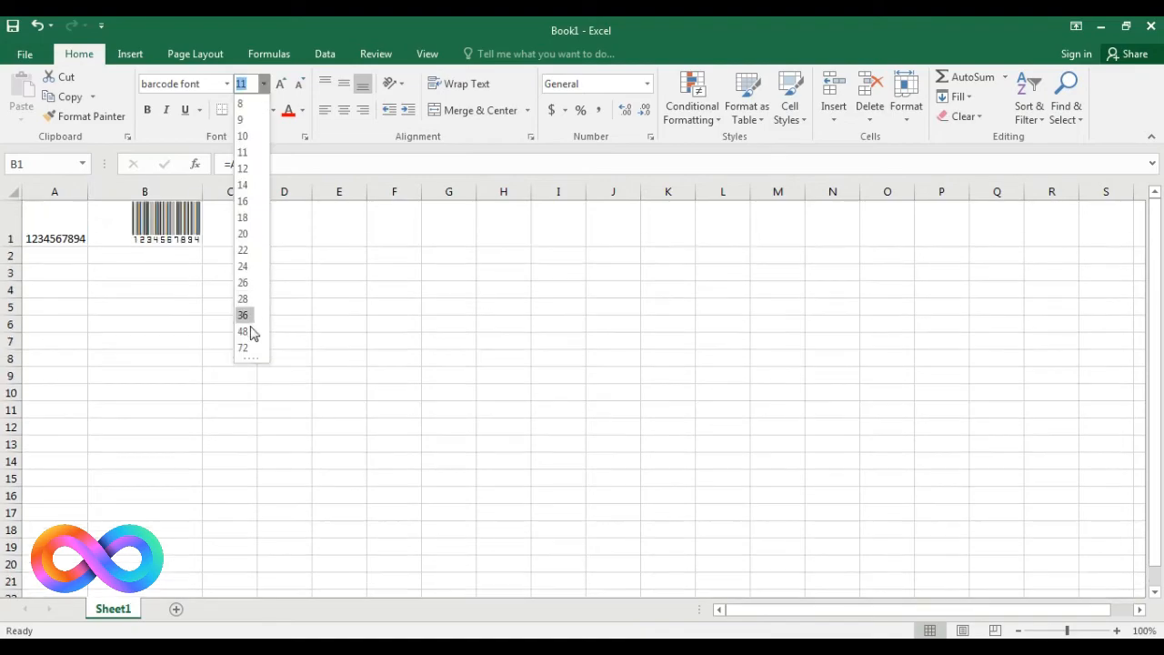
left_click(249, 329)
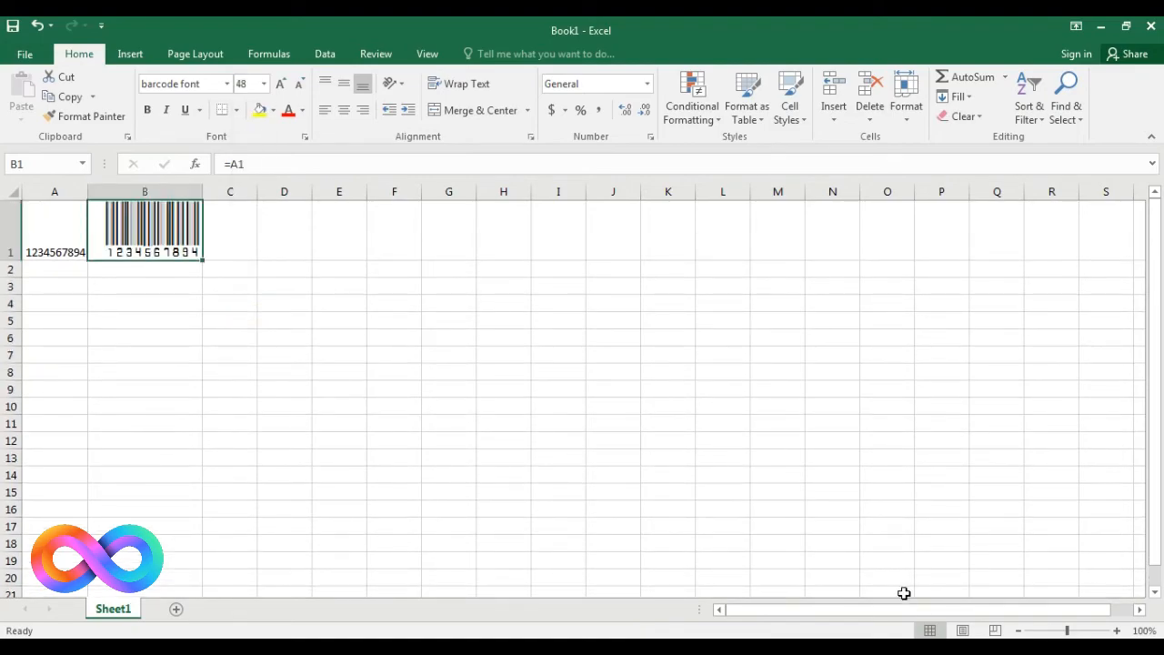
left_click_drag(896, 618, 700, 619)
left_click(211, 282)
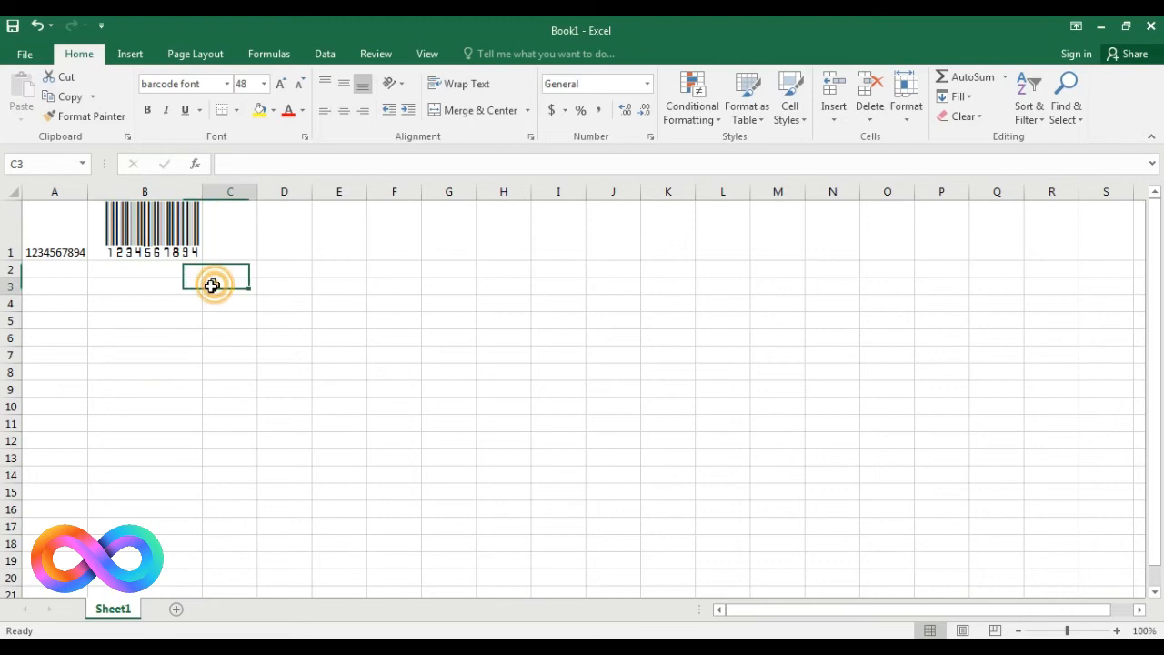
left_click(54, 269)
type("56")
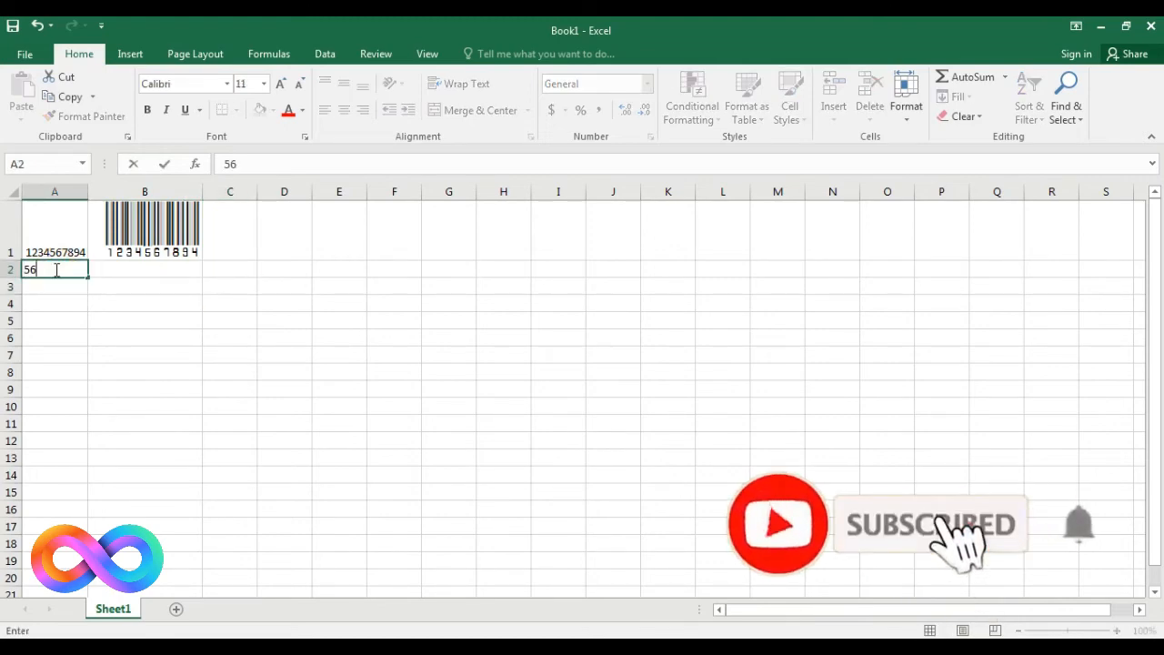
type("789412")
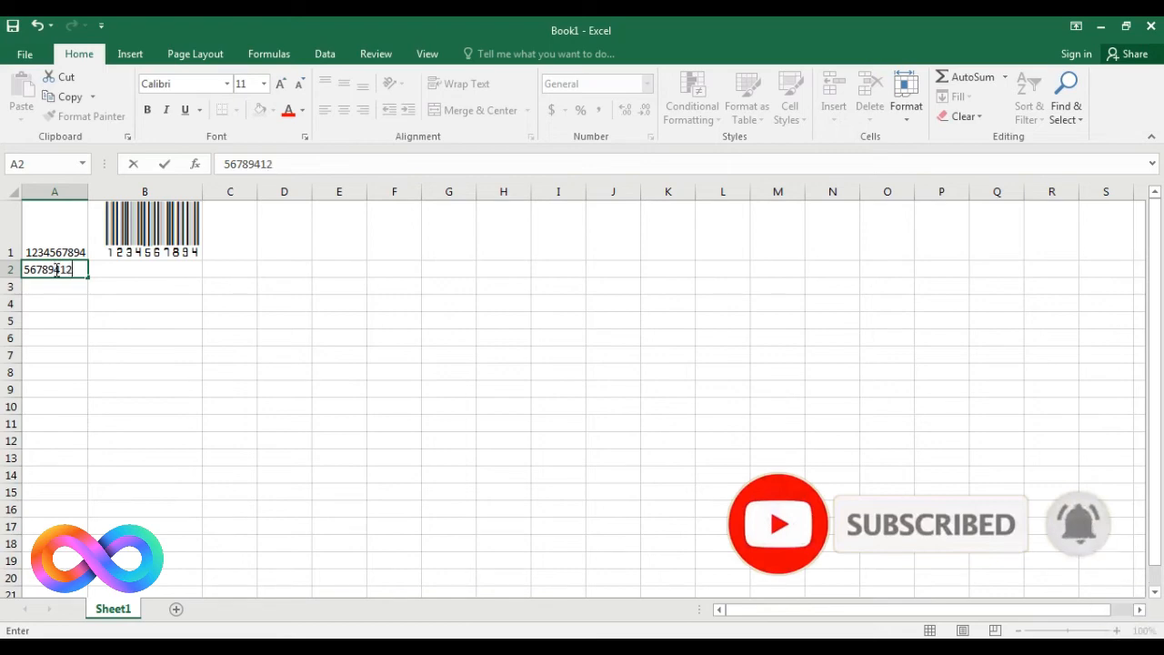
type("3")
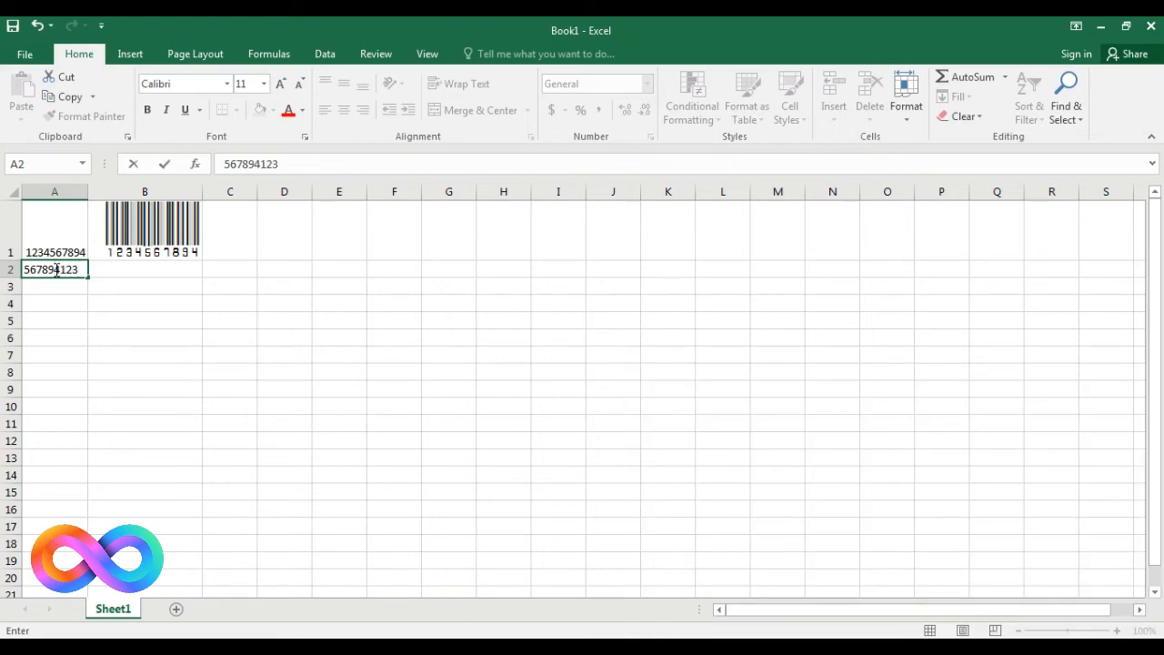
type("1")
Fill the formula and barcode formatting of cell B1 down to B2, and deselect the range
left_click(198, 254)
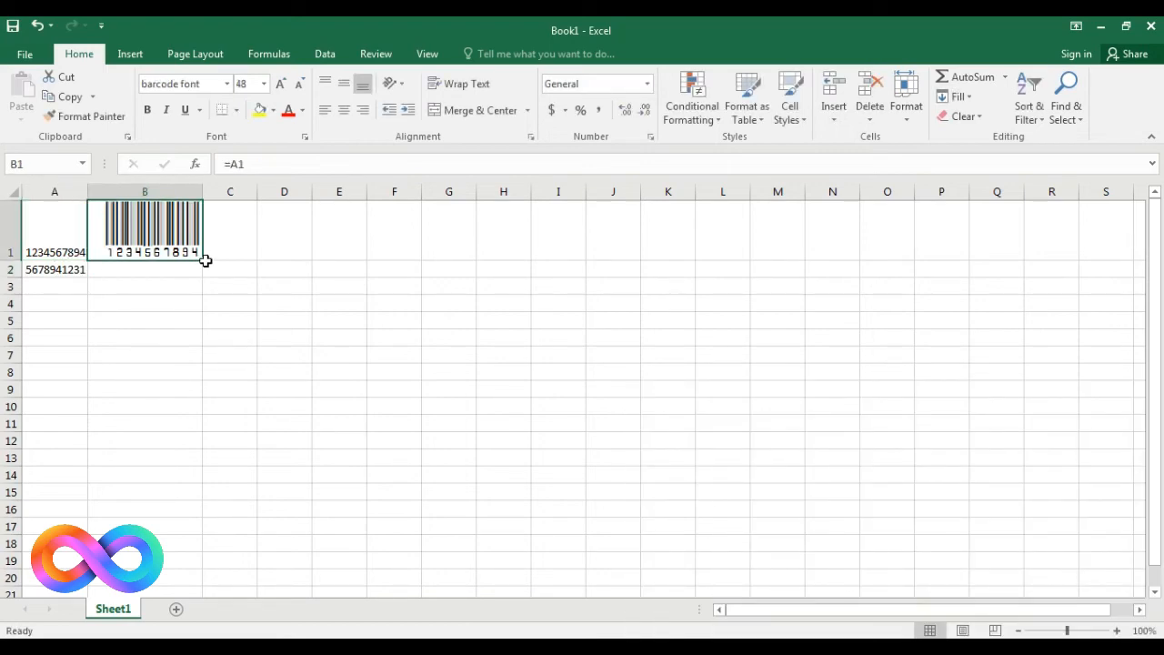
left_click_drag(203, 262, 204, 283)
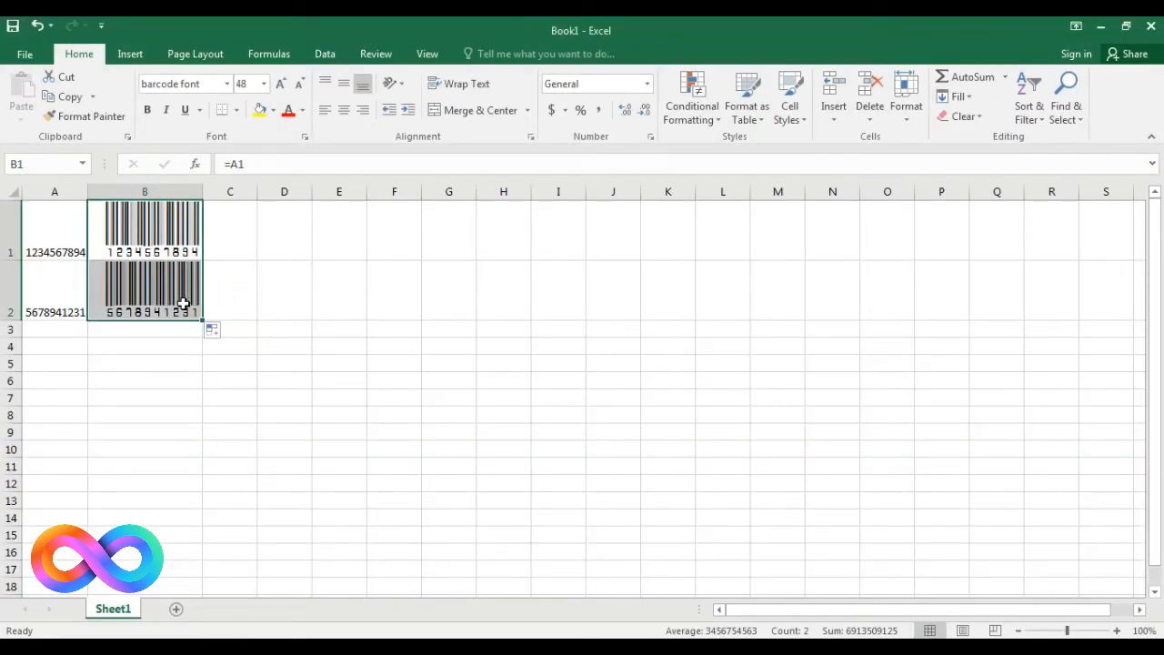
left_click(208, 381)
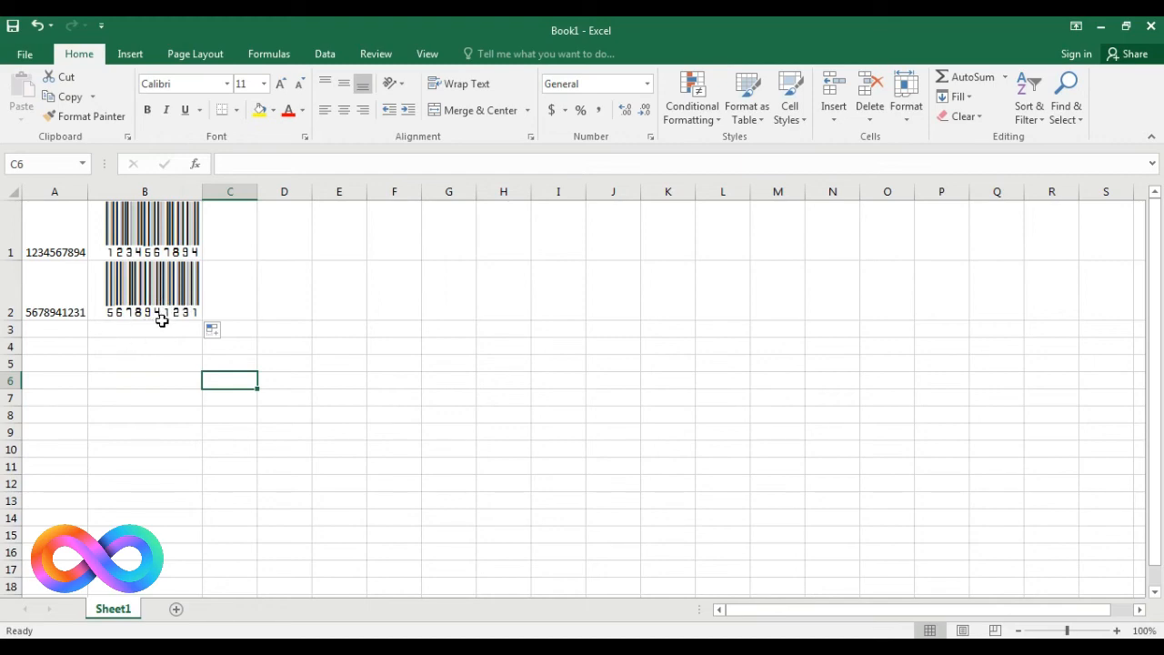
left_click(582, 361)
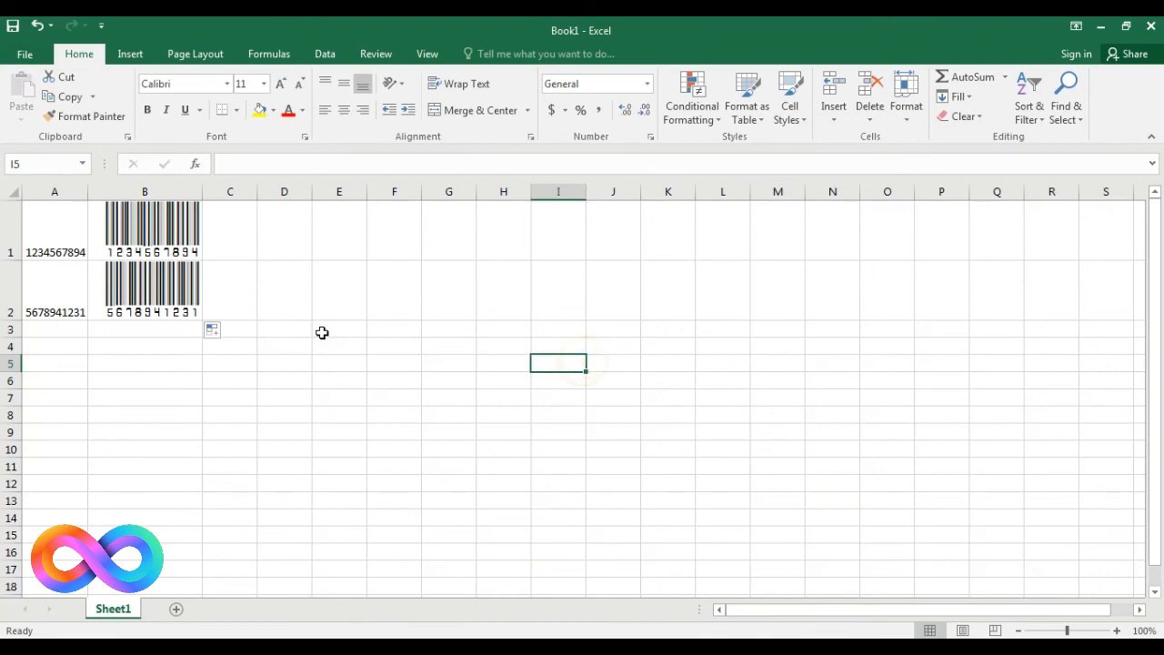